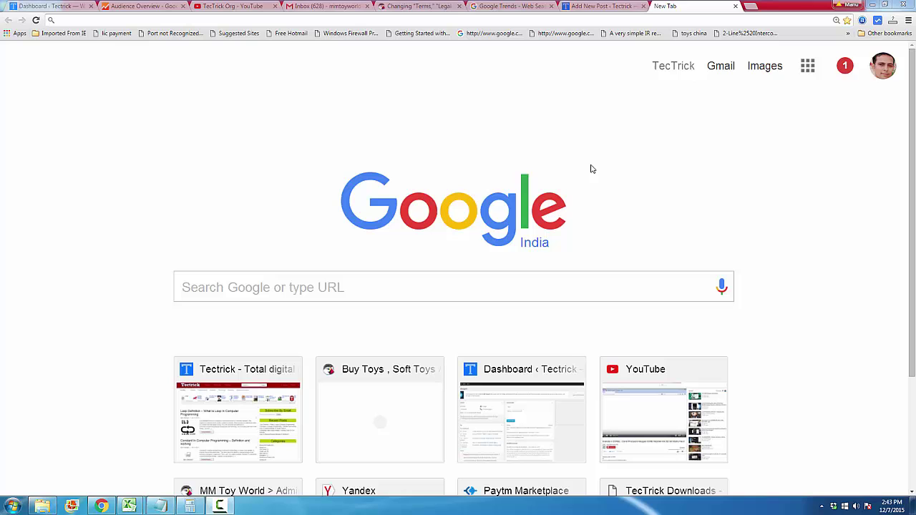
Load the MM Toy World store website in the blank tab.
left_click(588, 7)
left_click(660, 9)
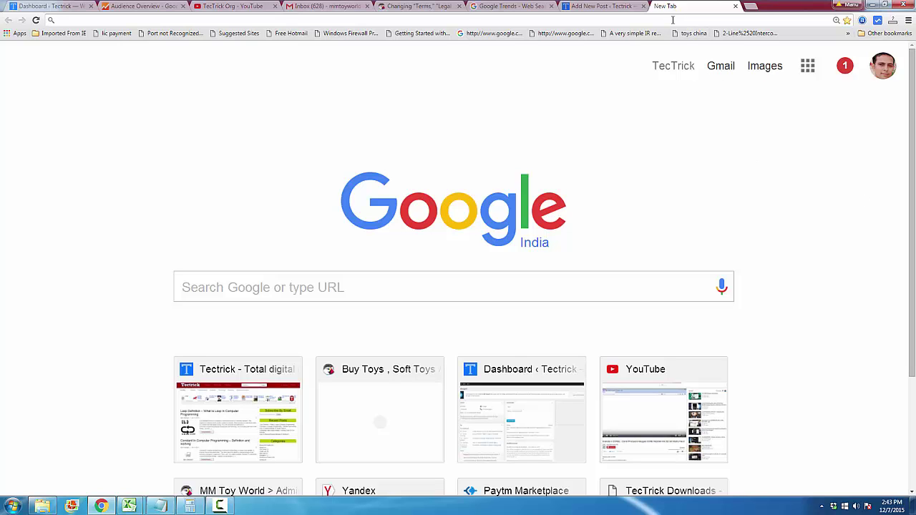
type("mm")
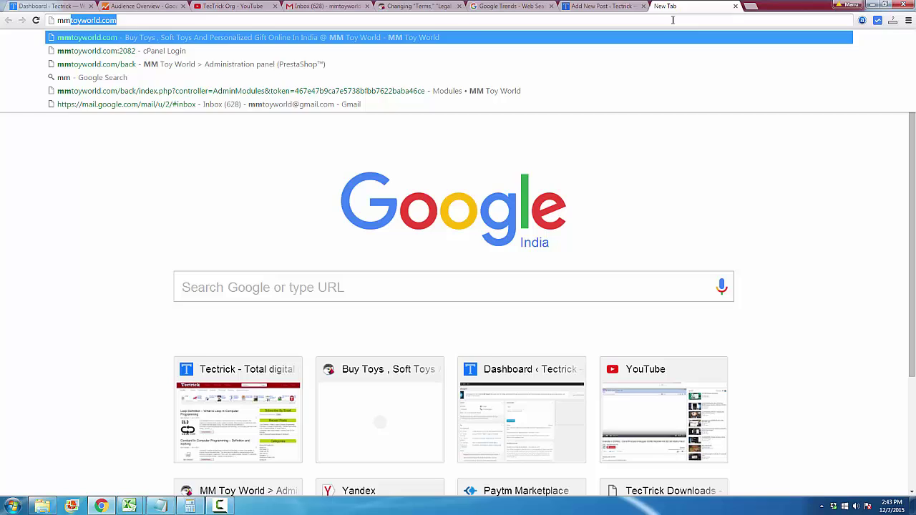
key("Return")
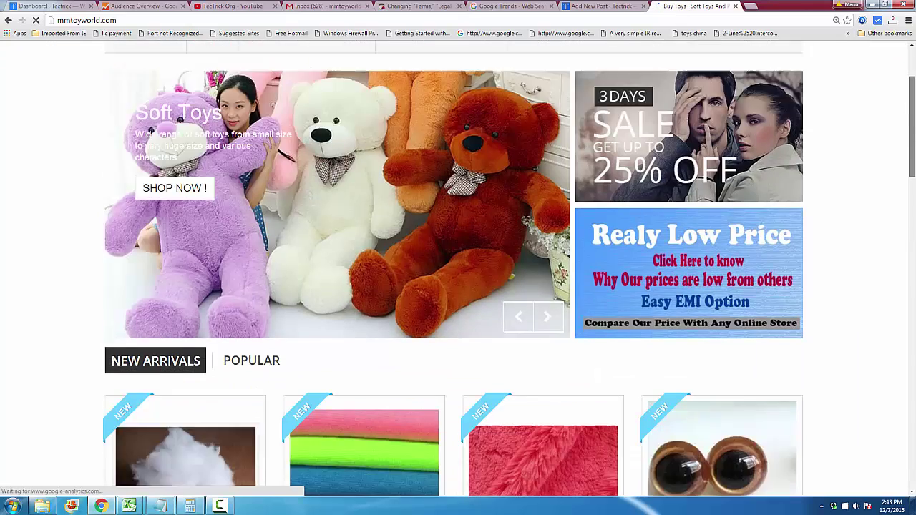
Open the footer's Terms and conditions of use page and select its rules text.
scroll(304, 244, "down", 10)
scroll(304, 244, "down", 3)
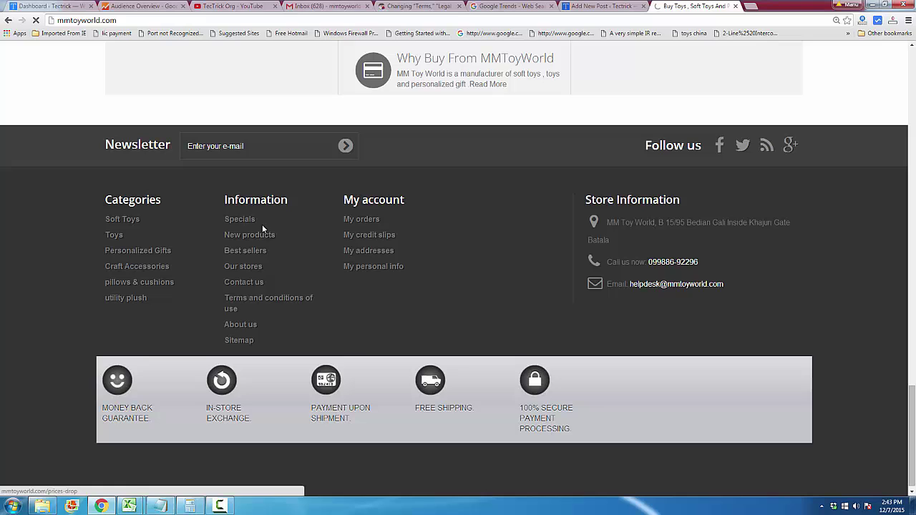
left_click(245, 307)
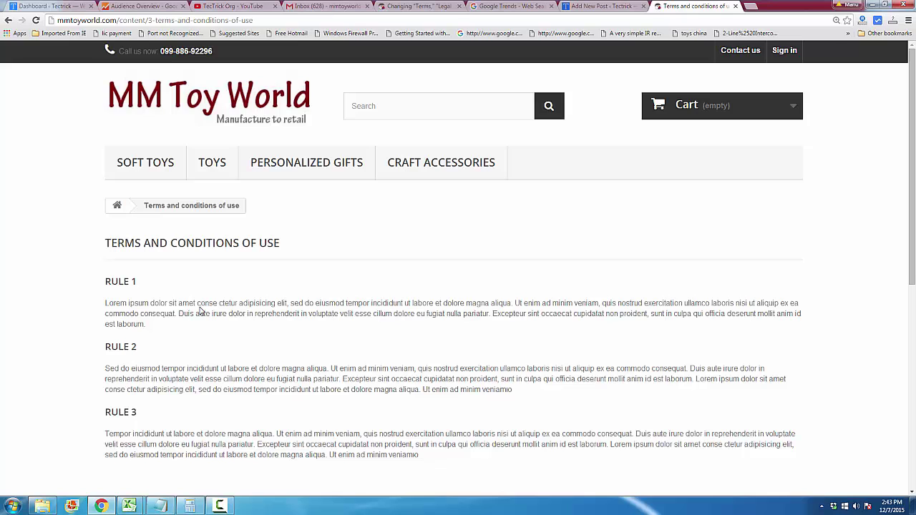
mouse_move(94, 304)
left_mouse_down()
mouse_move(213, 307)
mouse_move(304, 462)
left_mouse_up()
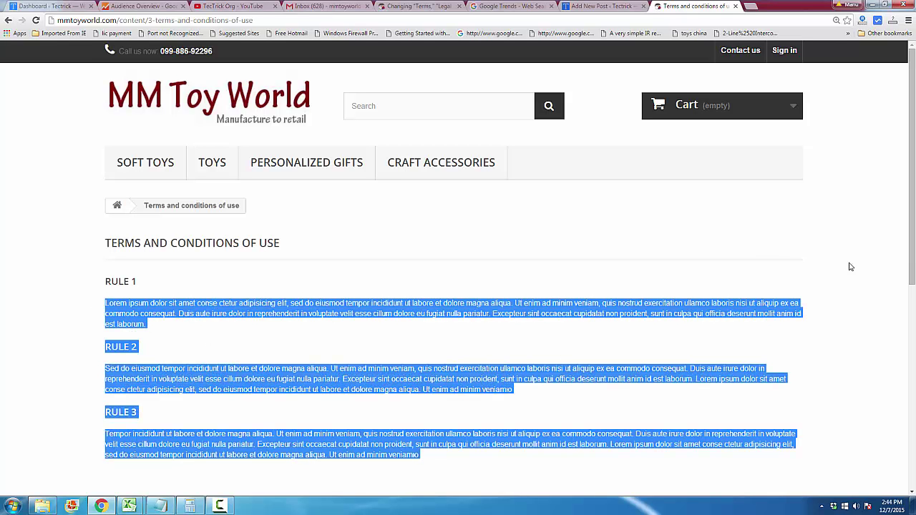
left_click_drag(912, 262, 908, 388)
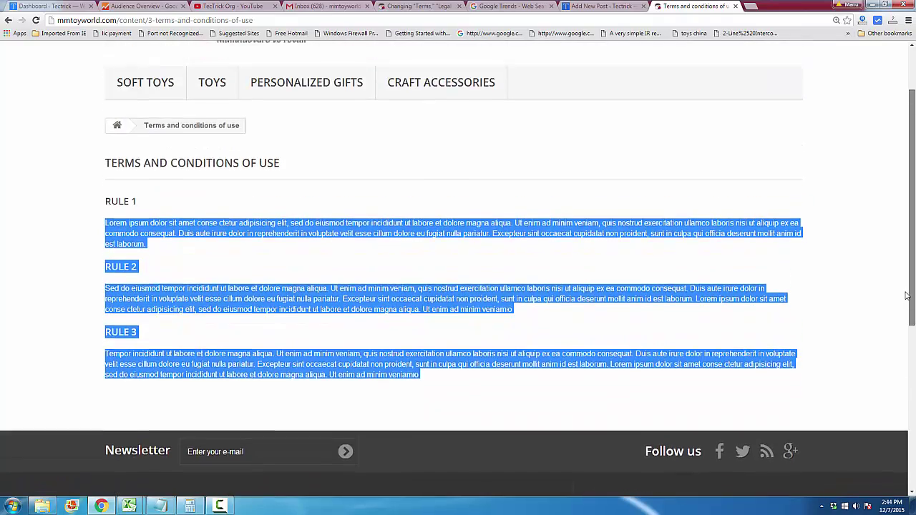
scroll(908, 389, "down", 2)
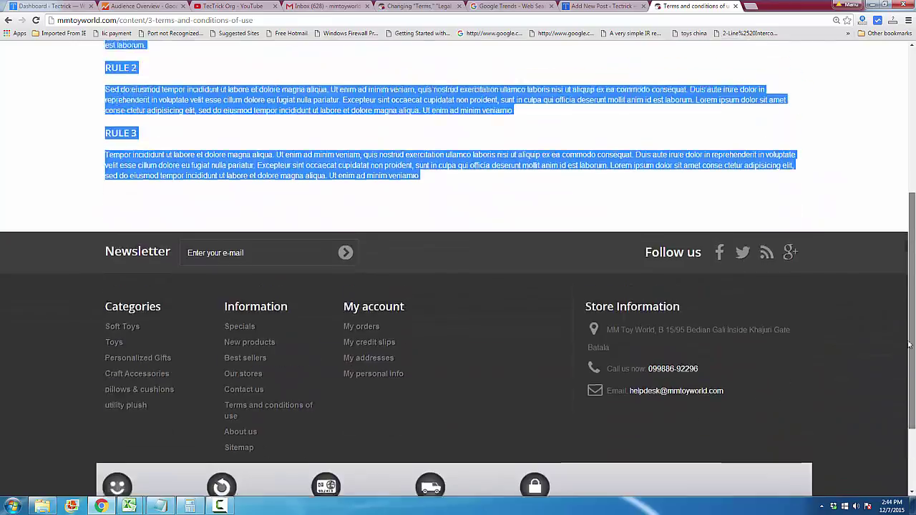
mouse_move(909, 346)
left_mouse_down()
mouse_move(910, 196)
mouse_move(910, 264)
left_mouse_up()
Load the store's back office at mmtoyworld.com/back in a new tab.
left_click(747, 7)
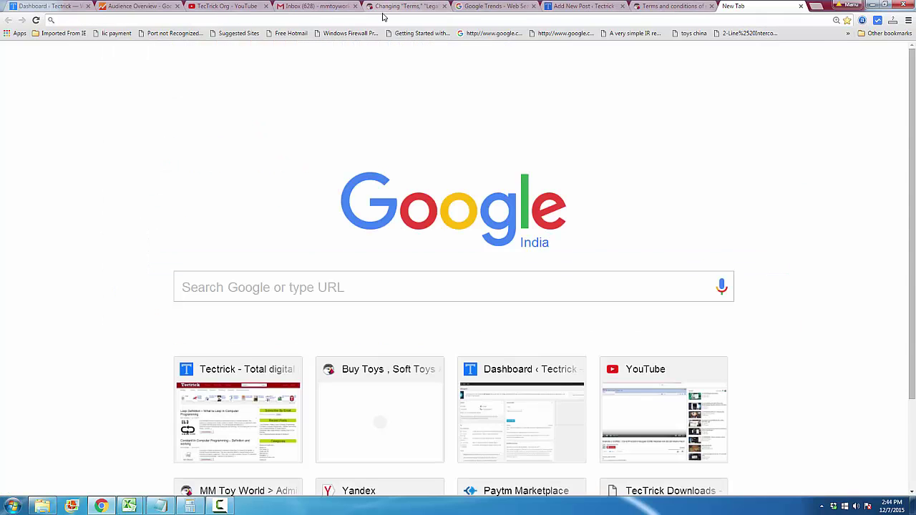
type("mmtoyworld.com")
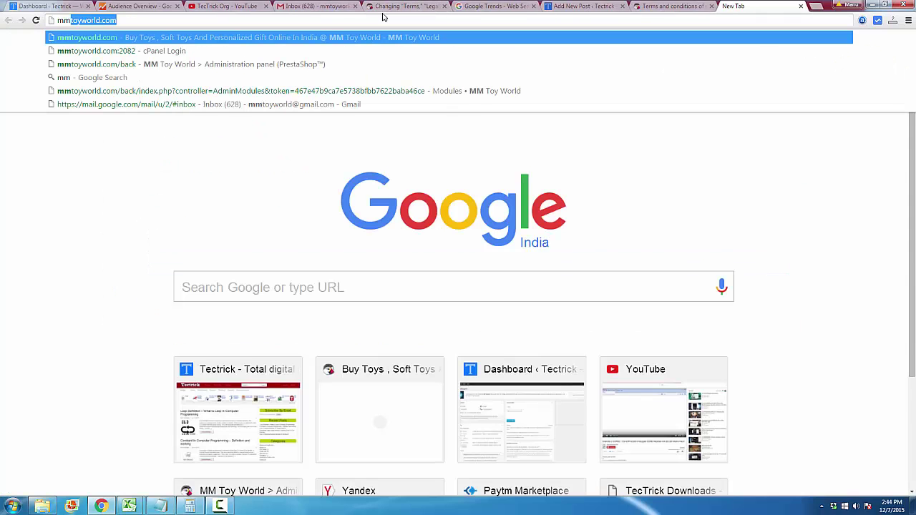
key("End")
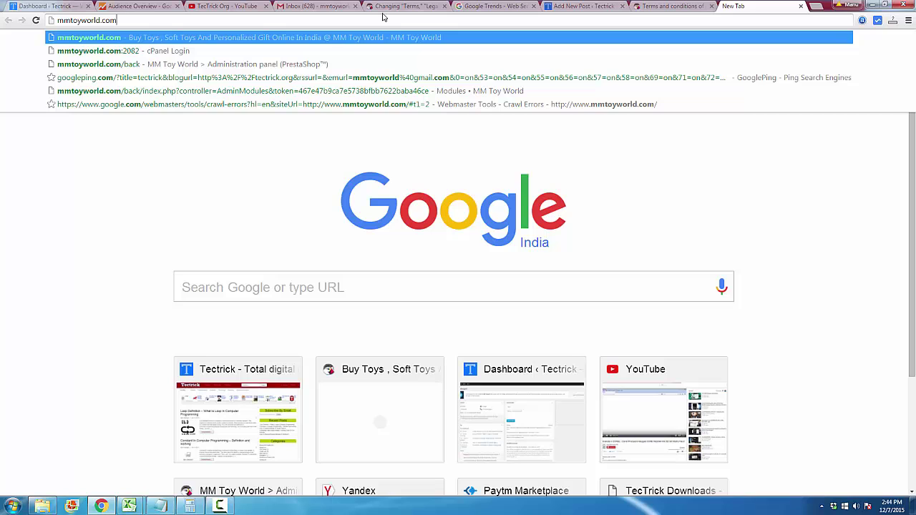
type("/back")
key("Return")
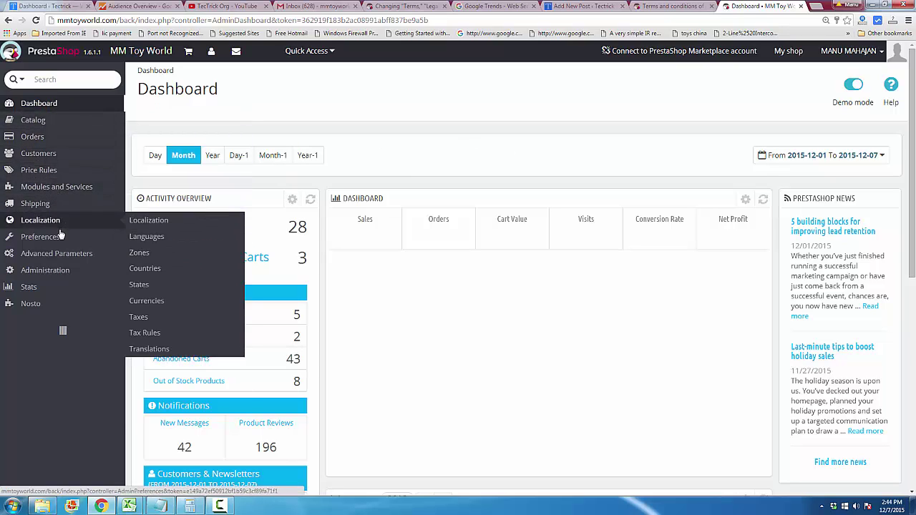
mouse_move(40, 237)
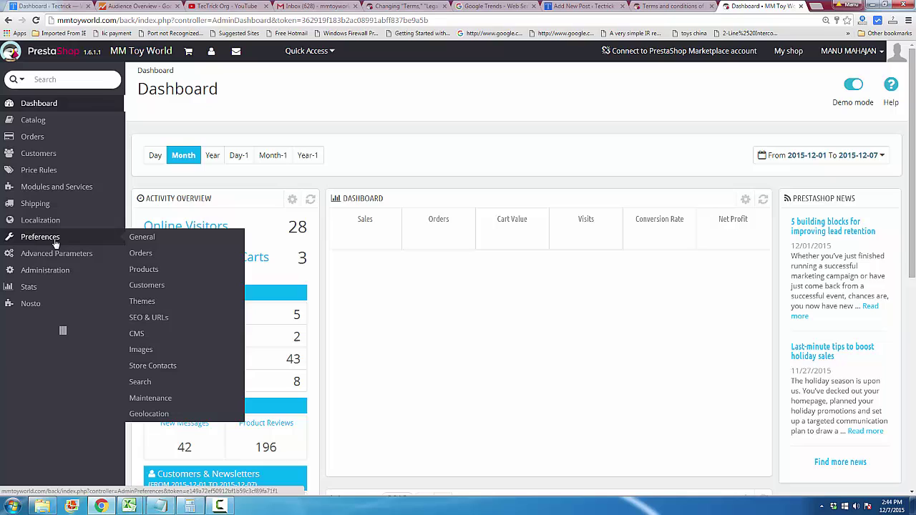
Open Preferences > General and review settings like SSL, rounding, decimals and multistore.
left_click(30, 238)
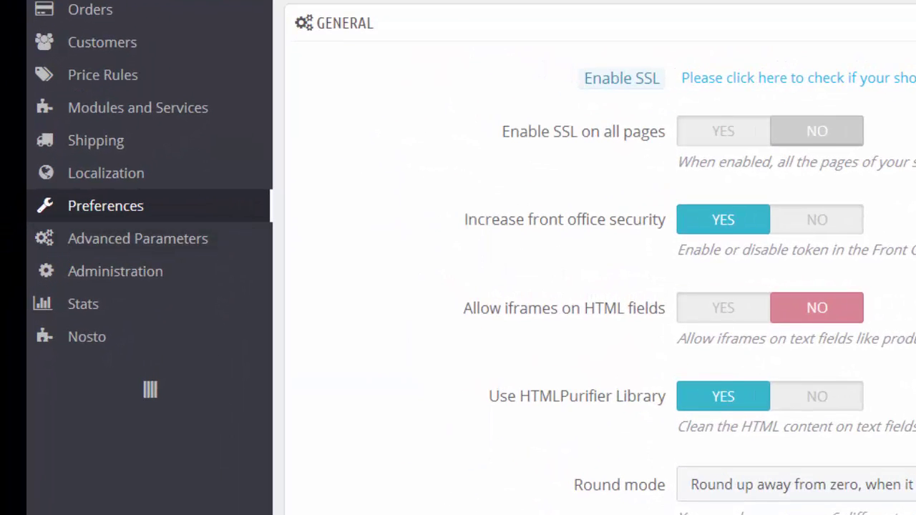
scroll(231, 181, "down", 2)
scroll(231, 180, "down", 3)
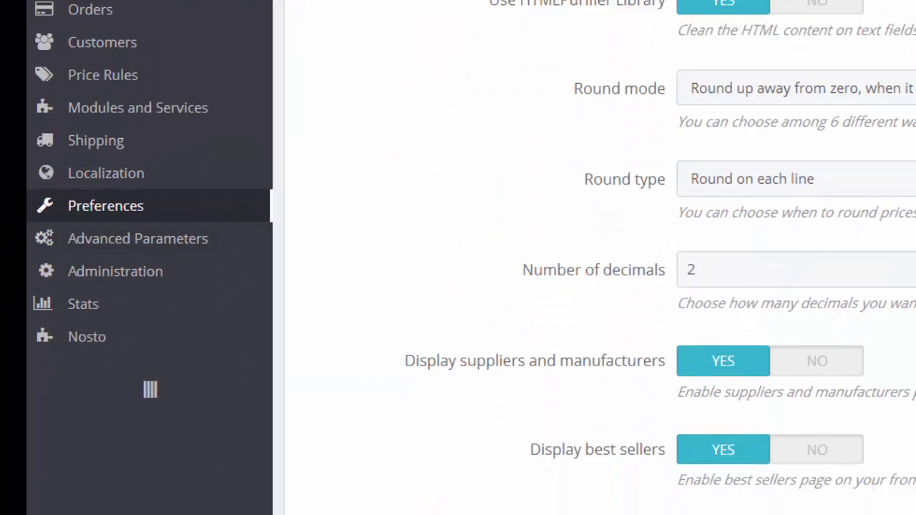
scroll(231, 180, "down", 2)
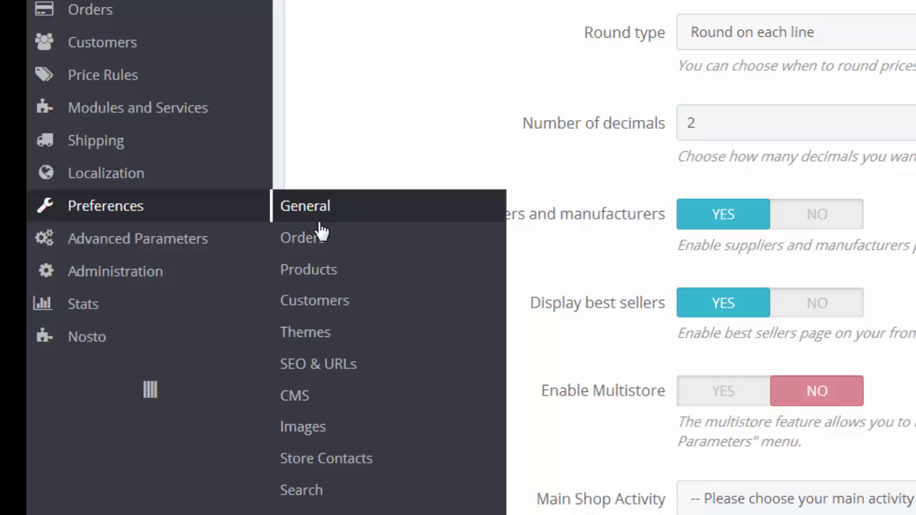
Open the CMS page and review the five pages in the Home category.
left_click(315, 398)
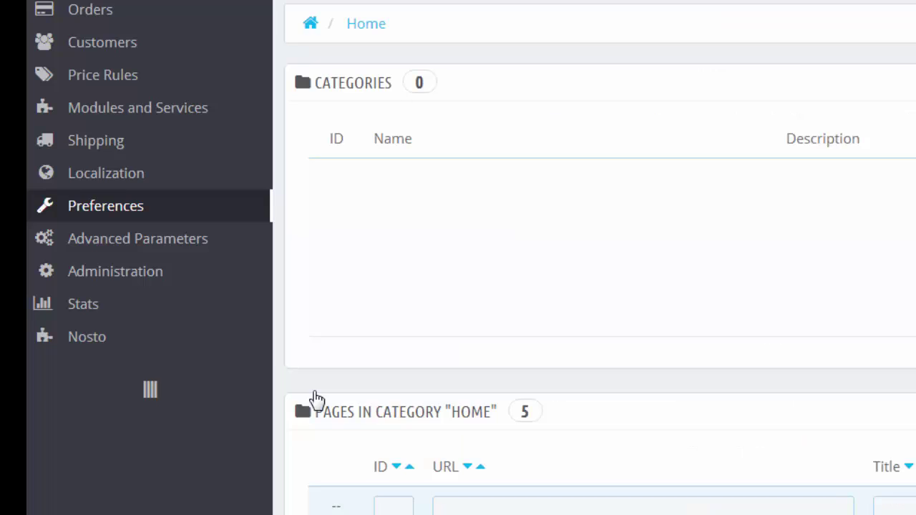
scroll(599, 287, "down", 2)
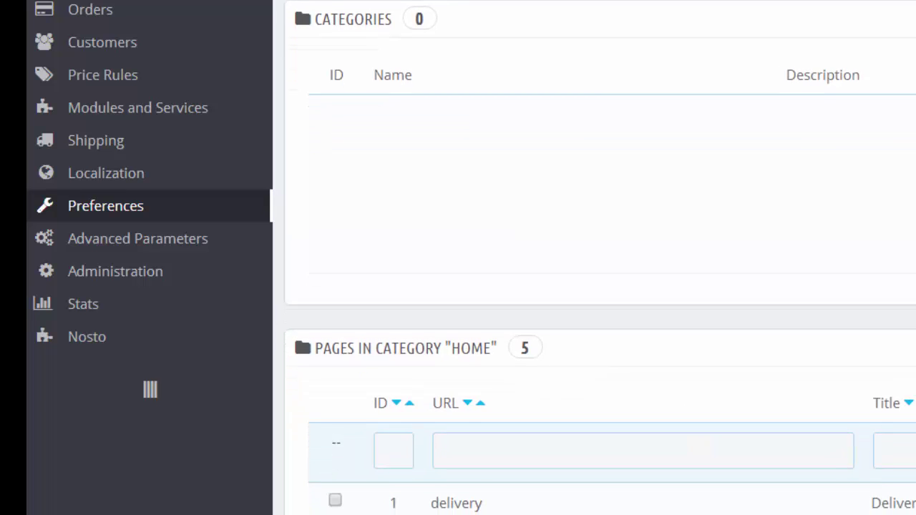
scroll(600, 286, "down", 2)
scroll(600, 322, "down", 1)
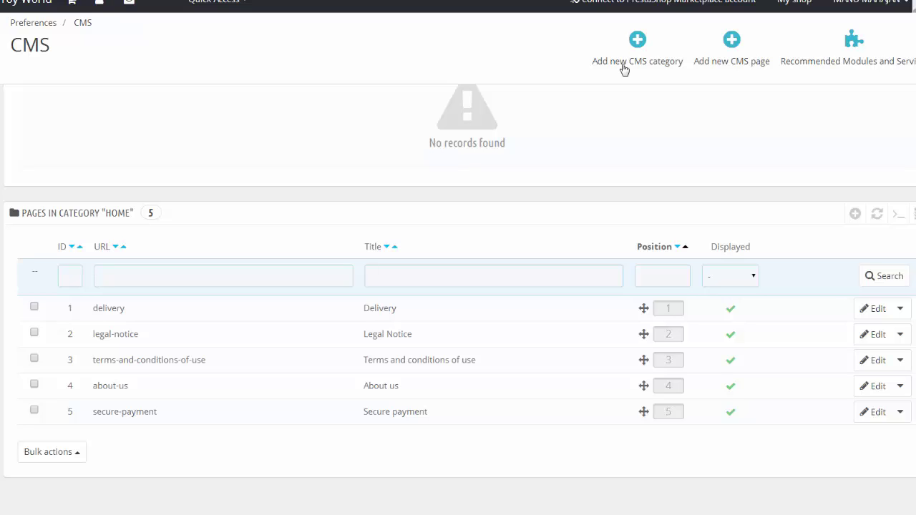
Start a new CMS category named 'test categoy' and try saving it.
left_click(664, 68)
left_click(362, 146)
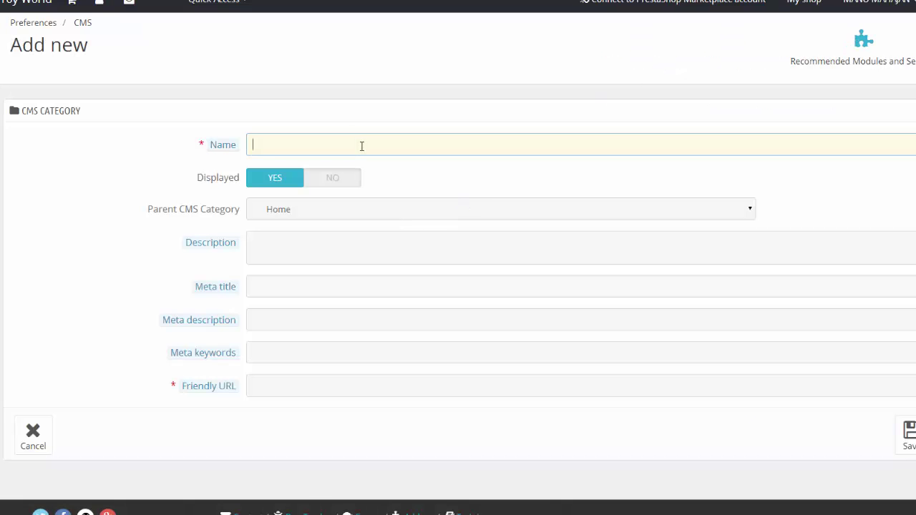
type("tets")
type("test cate")
type("goy")
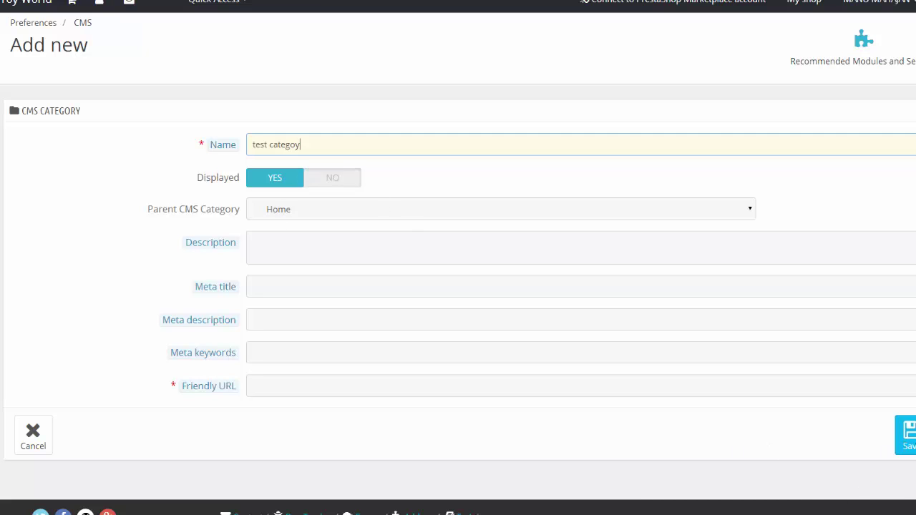
left_click(365, 243)
left_click(358, 283)
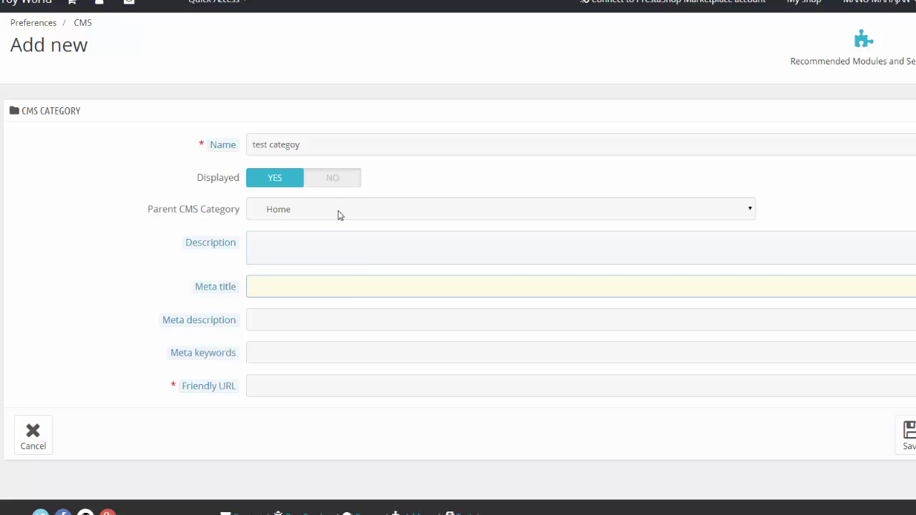
left_click(331, 247)
left_click(324, 322)
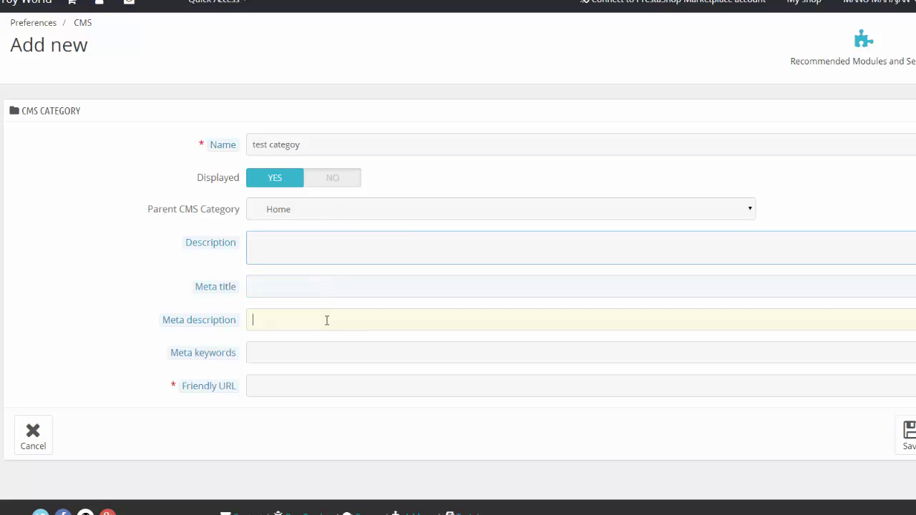
left_click(910, 444)
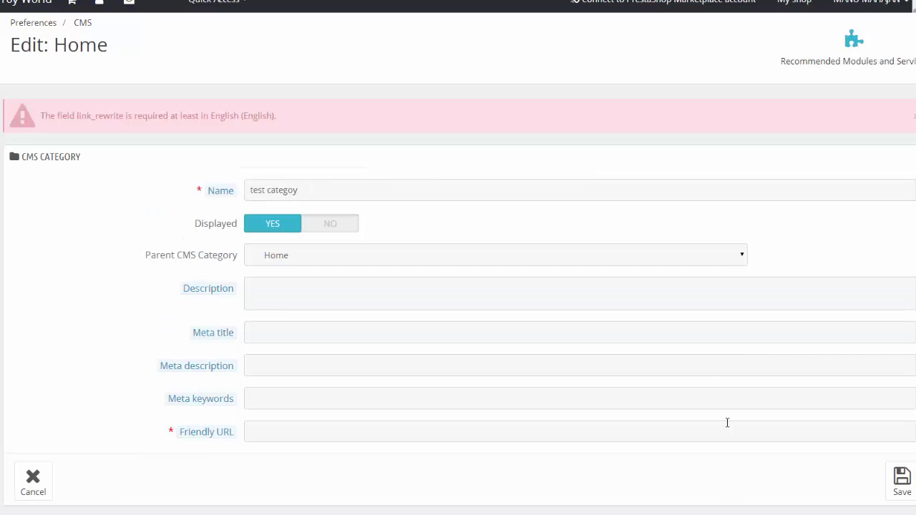
Enter a category description and set the meta title to 'test categoy'.
left_click(366, 290)
type("df")
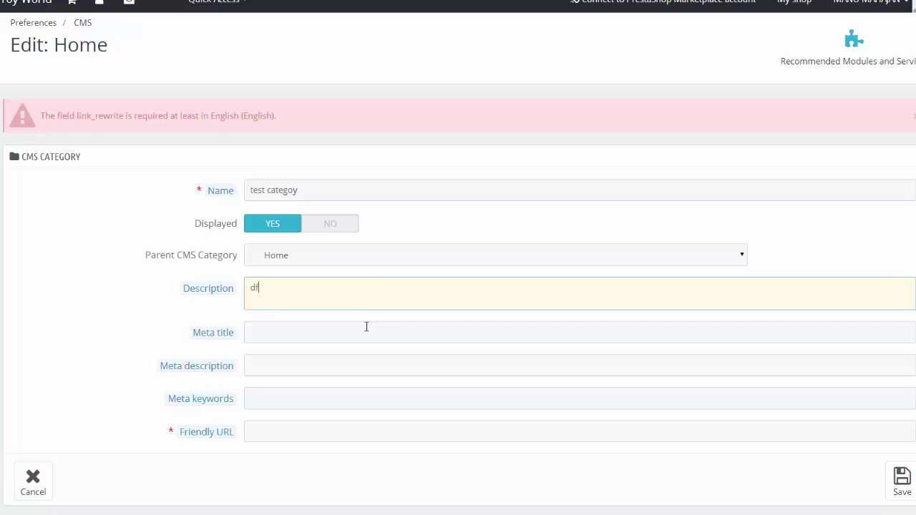
type("as")
left_click(366, 330)
type("dfasdf")
left_click(364, 361)
left_click(351, 300)
key("ctrl+a")
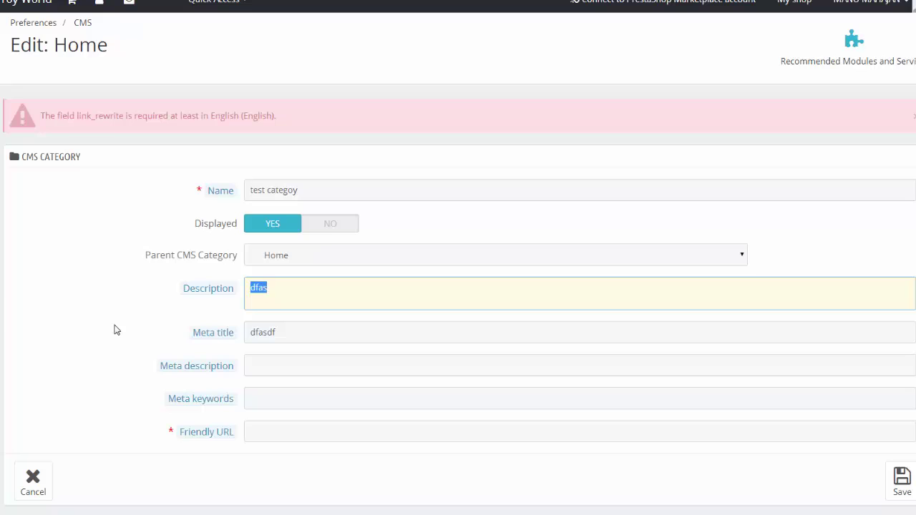
type("te")
type("his cat")
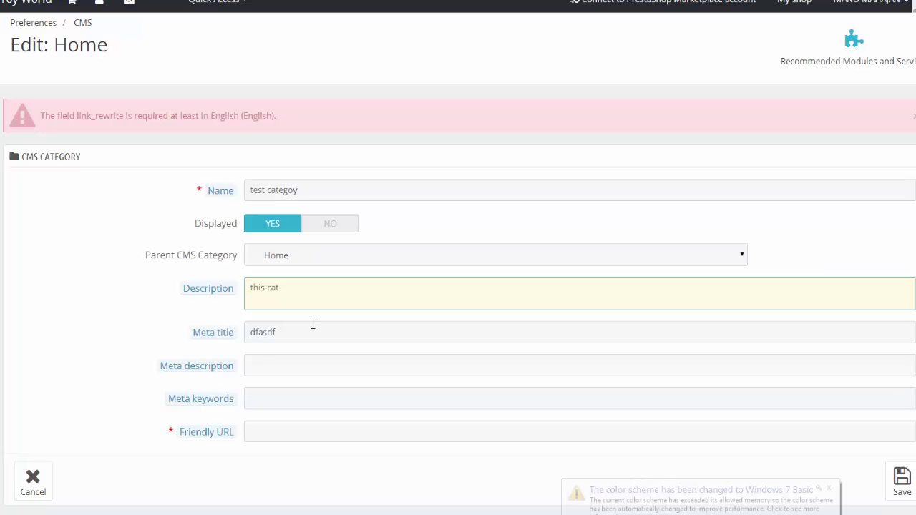
type("eg")
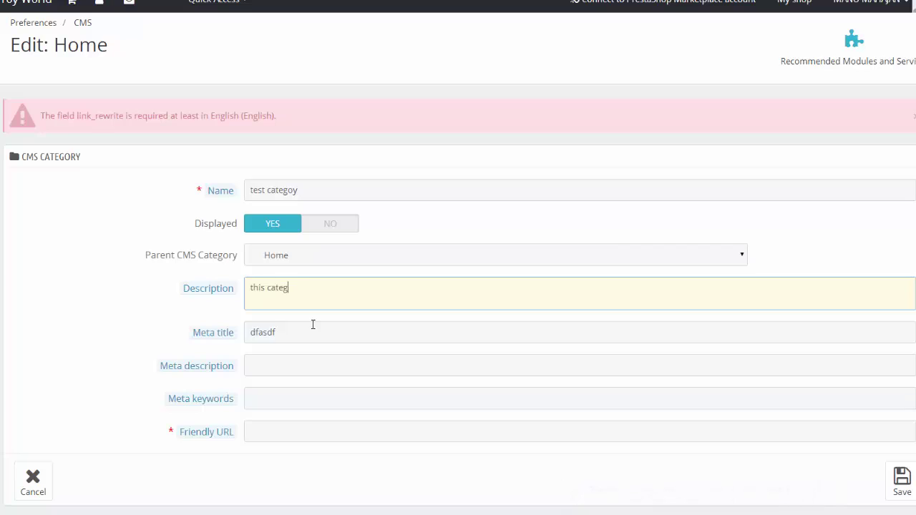
type("ory is test ")
type("cate")
type("gory")
left_click(257, 336)
key("ctrl+a")
type("tes")
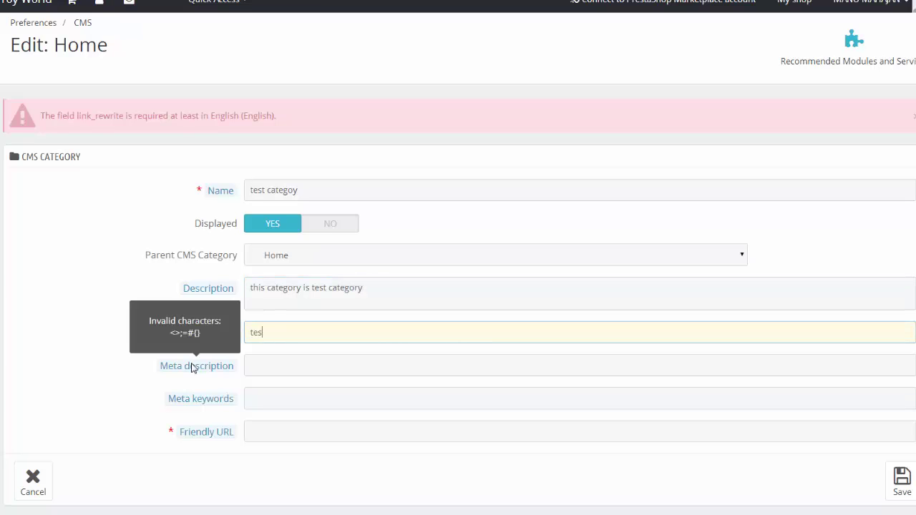
type("t categoy")
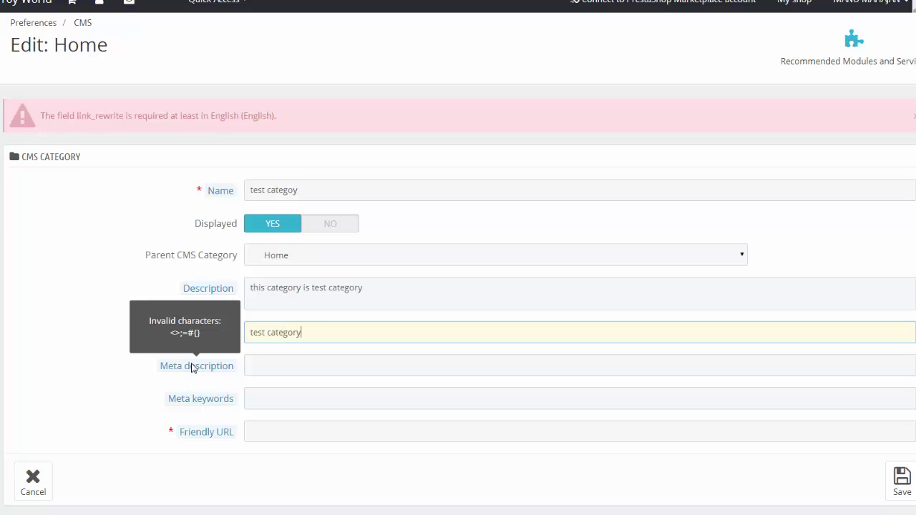
Copy the meta title into the meta description, append 'contains test product of mm toy world', and save.
left_click(318, 363)
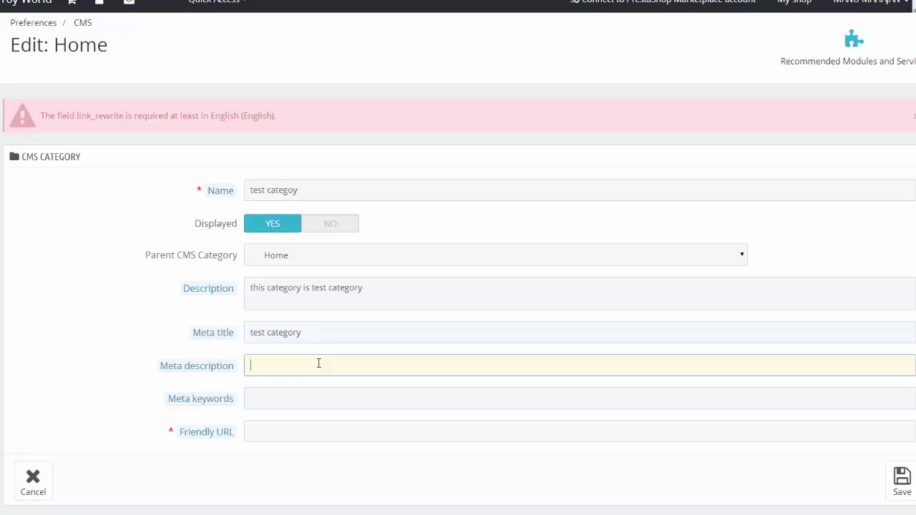
left_click(322, 338)
key("ctrl+a")
key("ctrl+c")
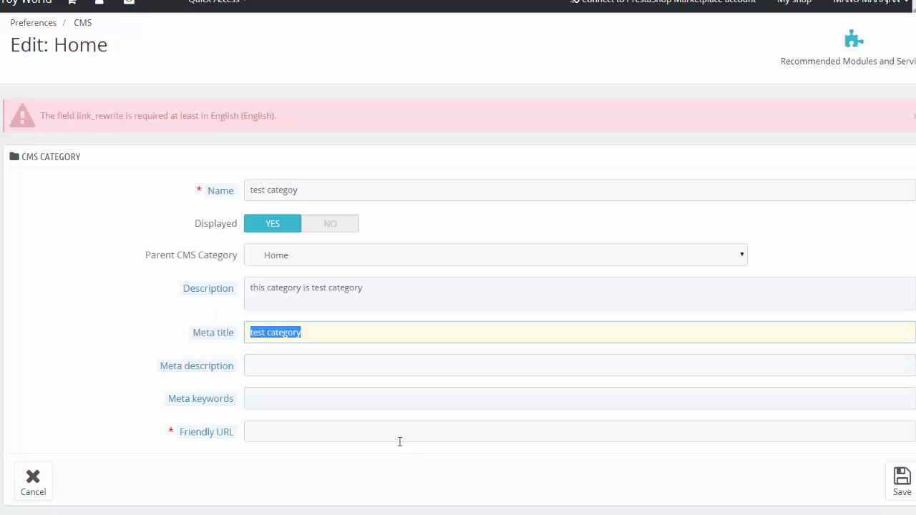
left_click(346, 371)
key("ctrl+v")
left_click_drag(380, 288, 262, 282)
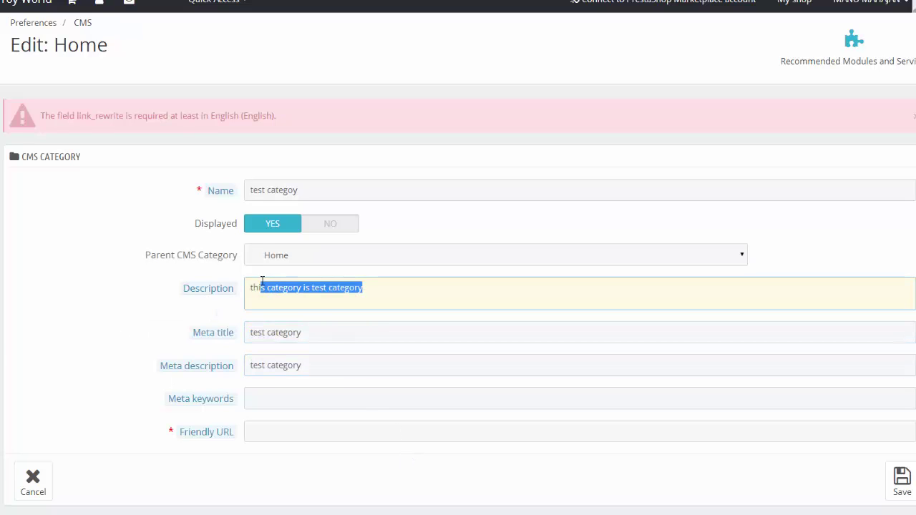
left_click(338, 366)
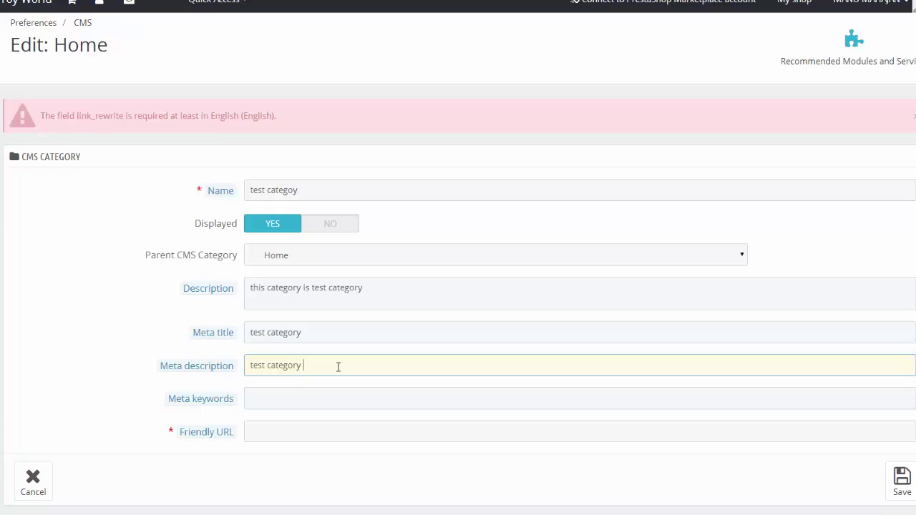
type("contai")
type("ns t")
type("est p")
type("rod")
type("c t")
type("t of mm t")
type(" work")
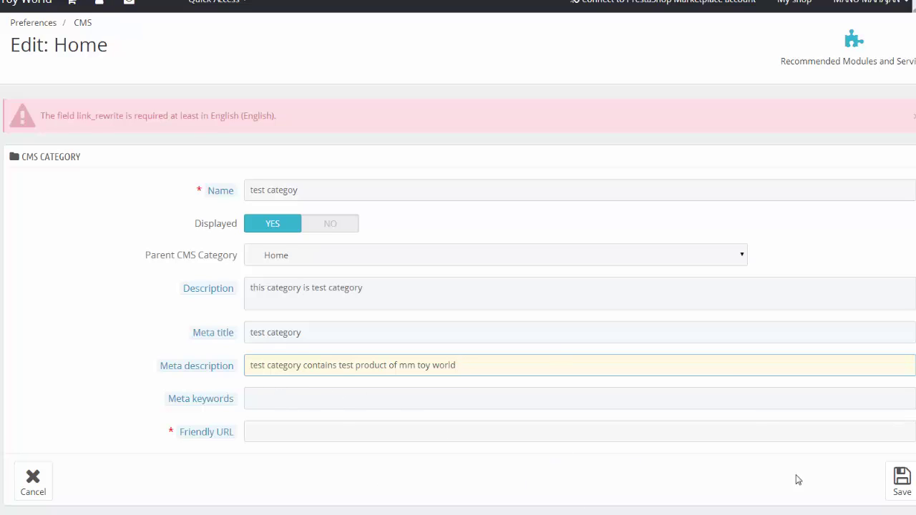
left_click(900, 481)
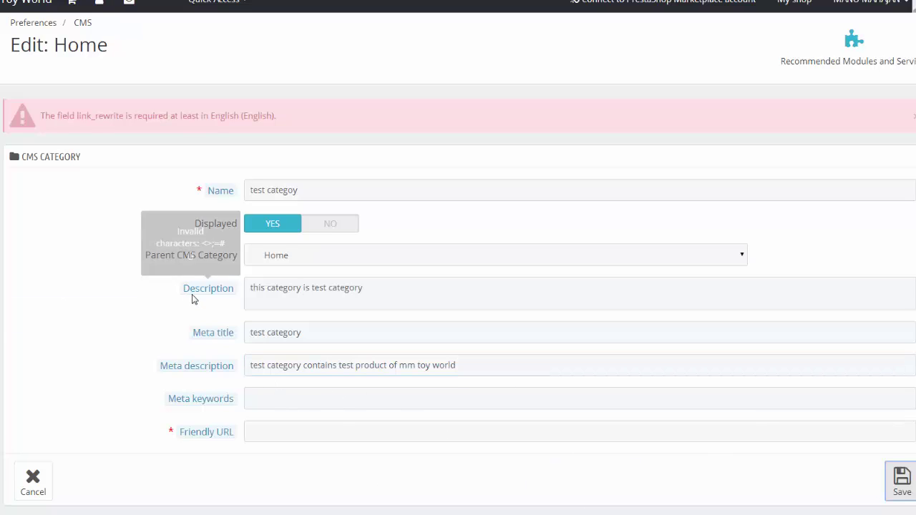
left_click(455, 440)
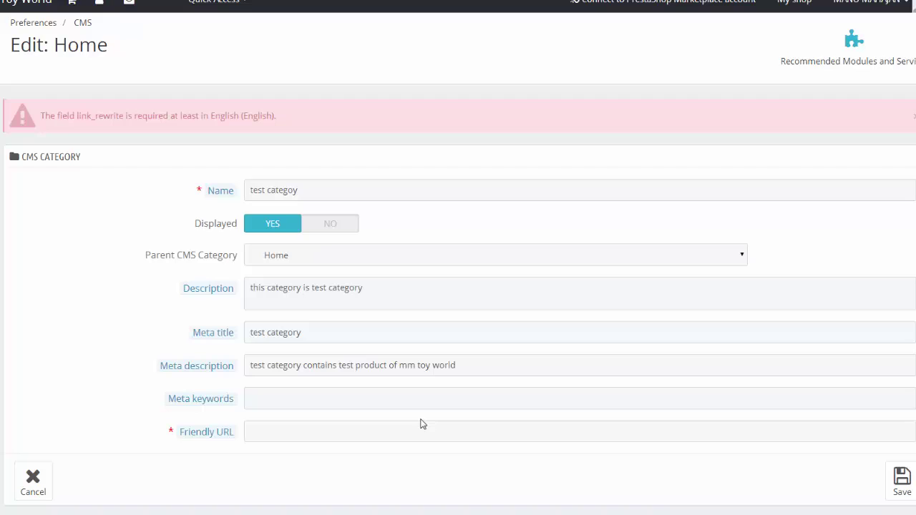
Correct the category name to 'Test' and attempt to save.
left_click(266, 190)
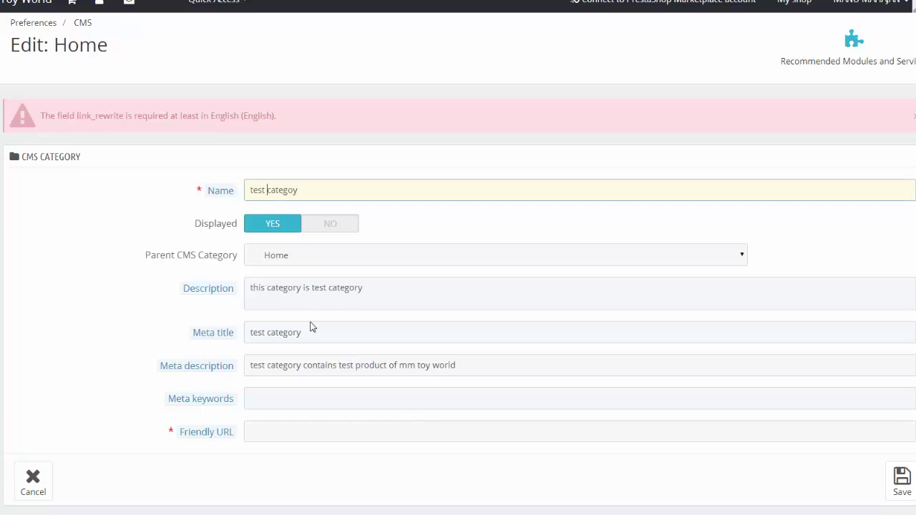
key("BackSpace")
key("BackSpace")
key("BackSpace")
key("BackSpace")
scroll(312, 326, "down", 1)
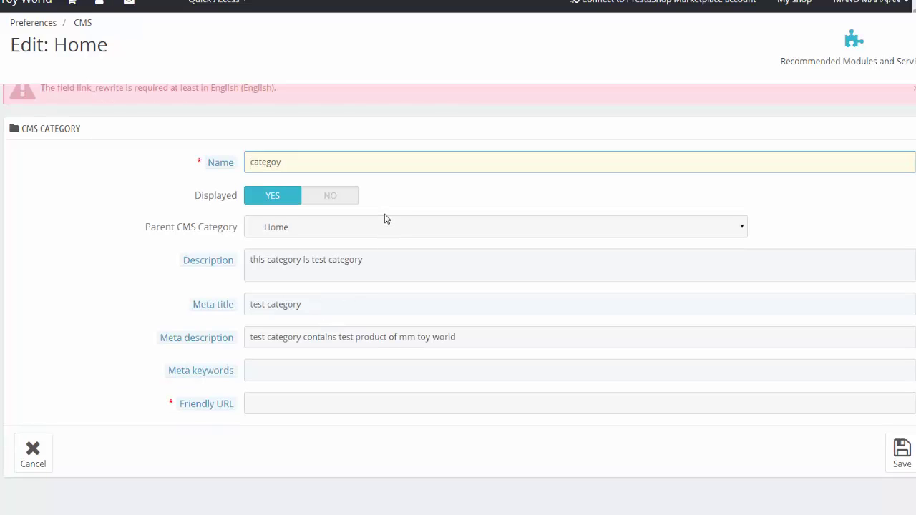
type("Test")
key("ctrl+Delete")
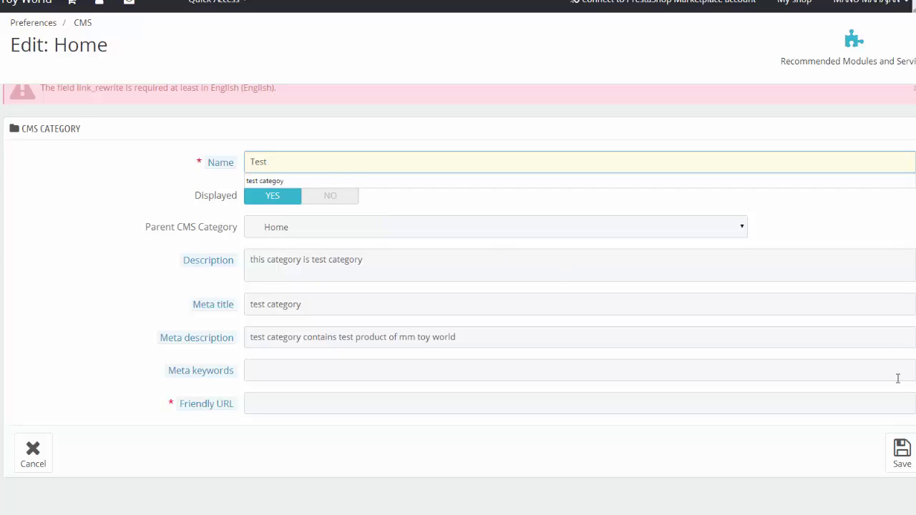
left_click(901, 460)
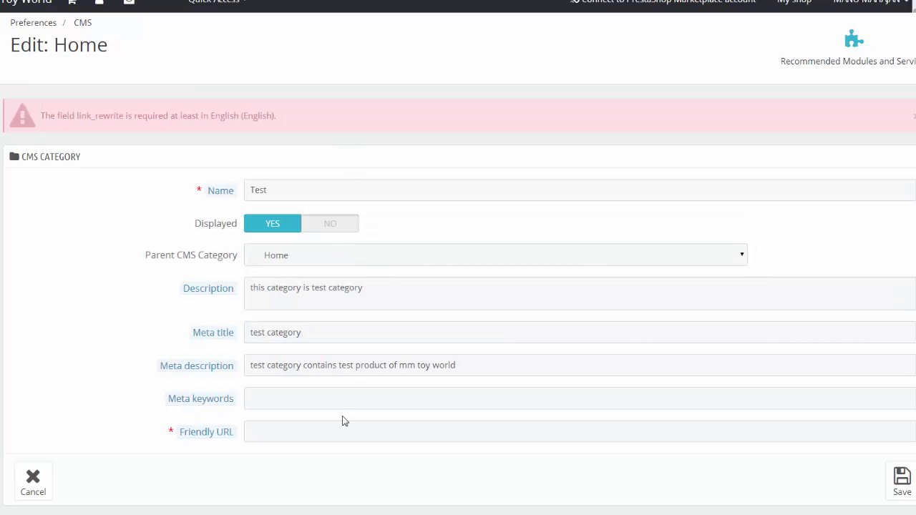
Set the friendly URL to 'test' and save the category.
left_click(328, 432)
type("adsf")
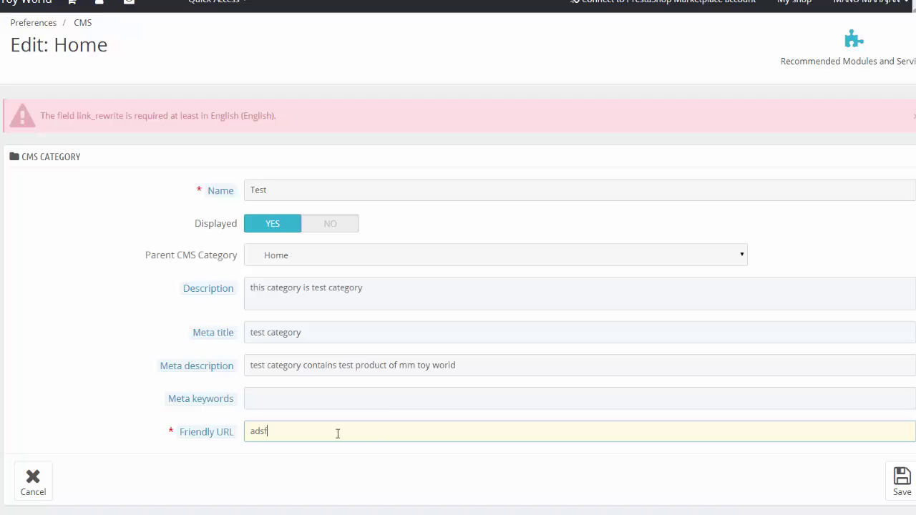
key("BackSpace")
key("BackSpace")
key("BackSpace")
type("test")
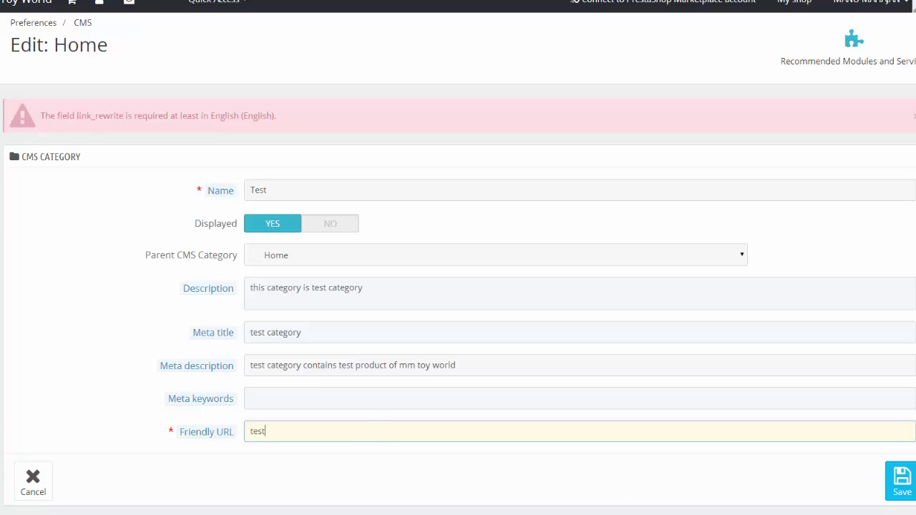
left_click(909, 487)
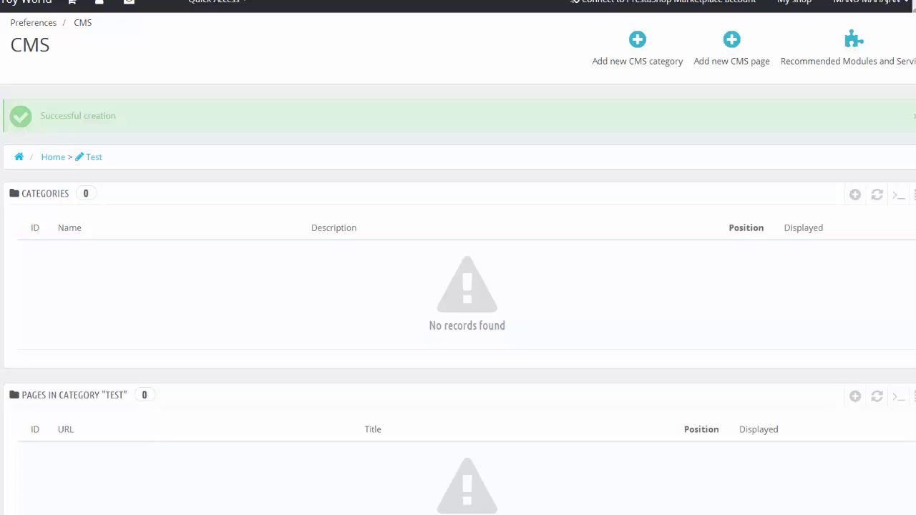
Reload the main CMS list and confirm the Test category appears above the Home pages.
scroll(458, 286, "down", 2)
scroll(458, 287, "up", 2)
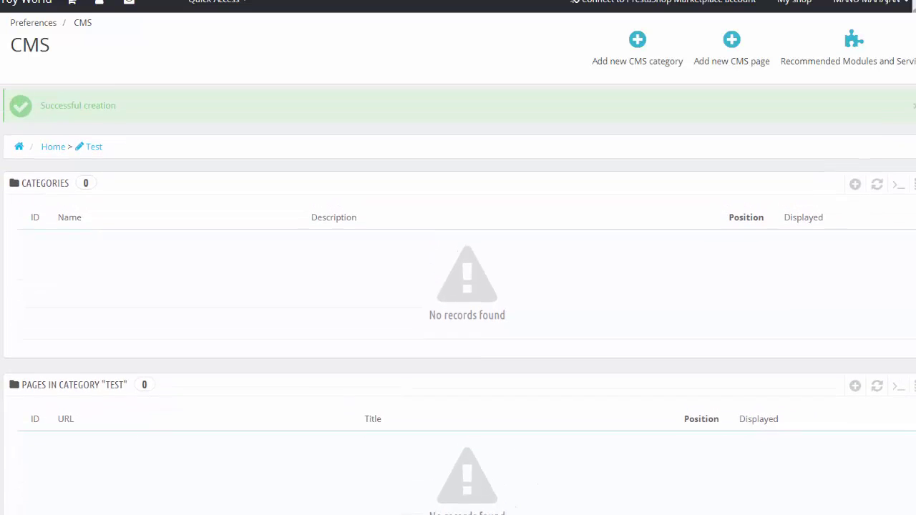
scroll(458, 286, "down", 2)
scroll(570, 276, "up", 2)
scroll(570, 276, "down", 2)
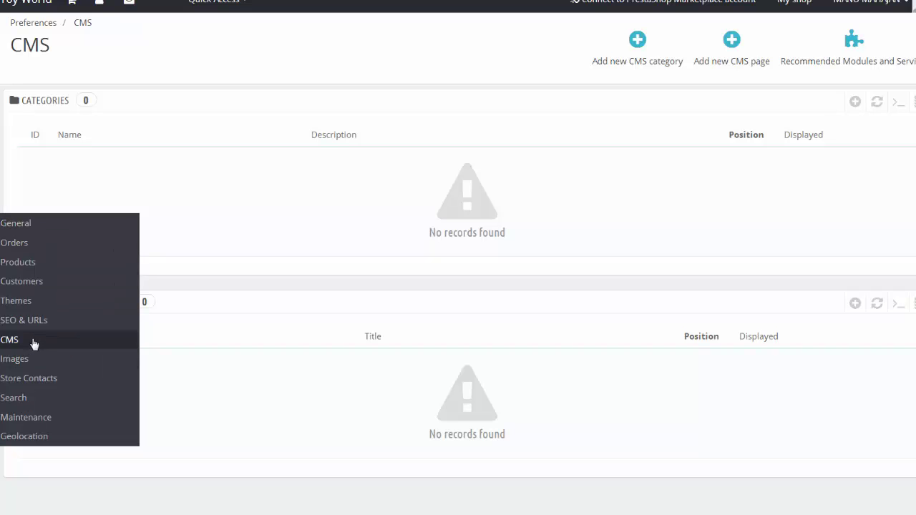
left_click(34, 344)
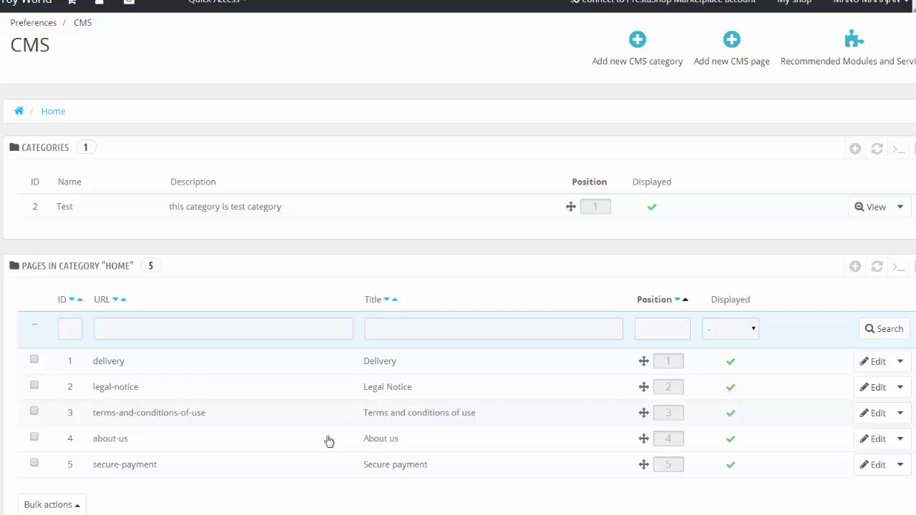
scroll(668, 368, "down", 2)
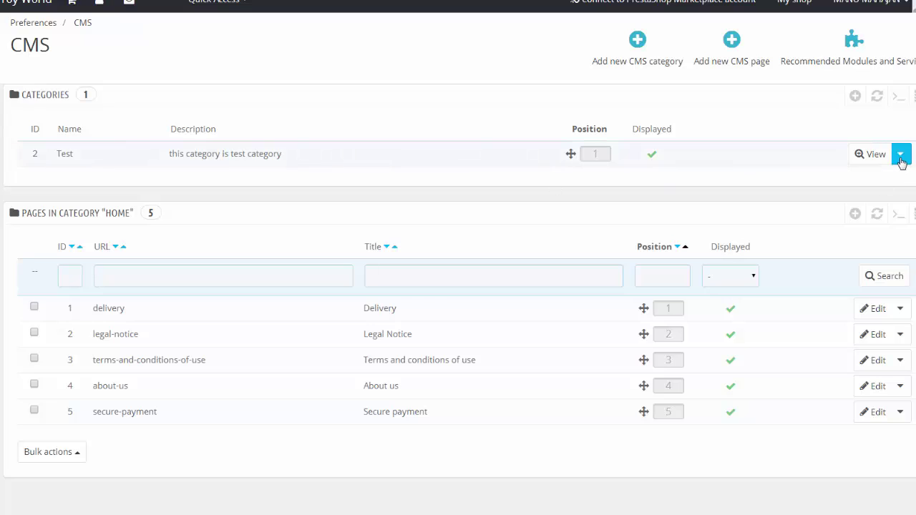
left_click(900, 154)
left_click(820, 212)
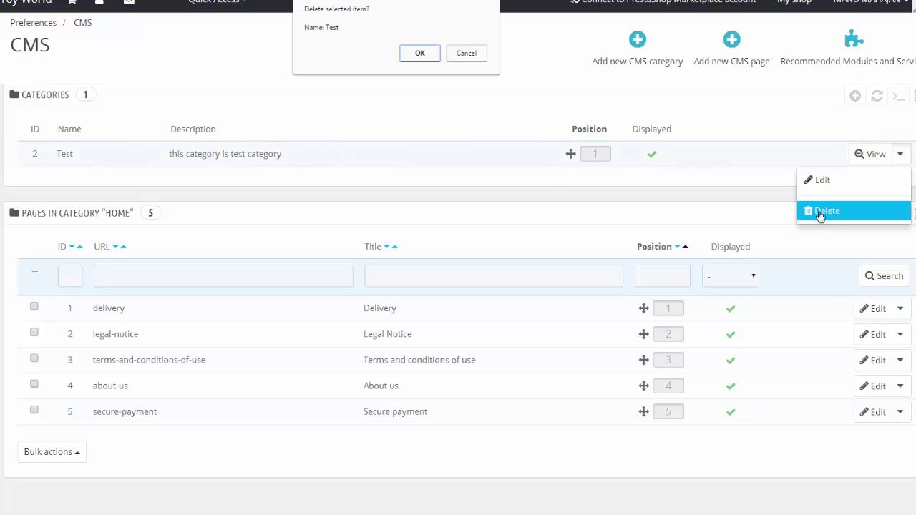
left_click(402, 52)
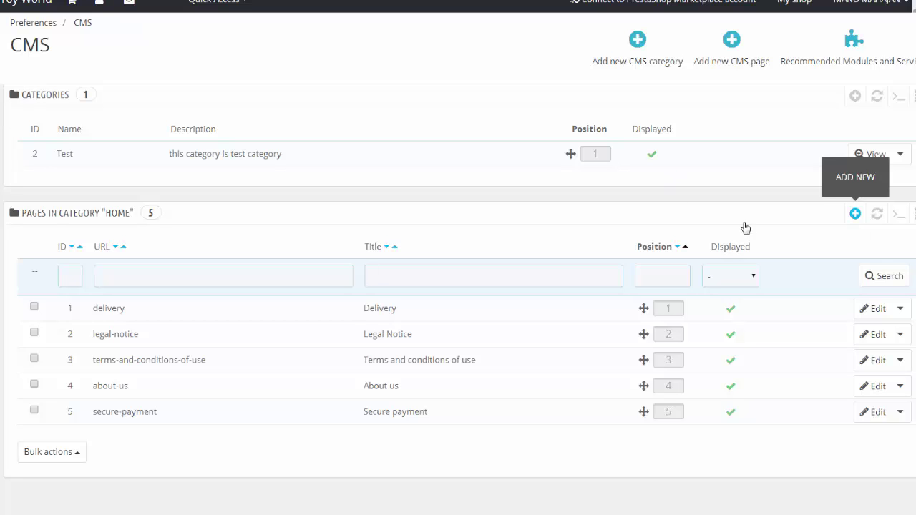
Open a blank new-page form from the 'Pages in category Home' panel.
left_click(854, 212)
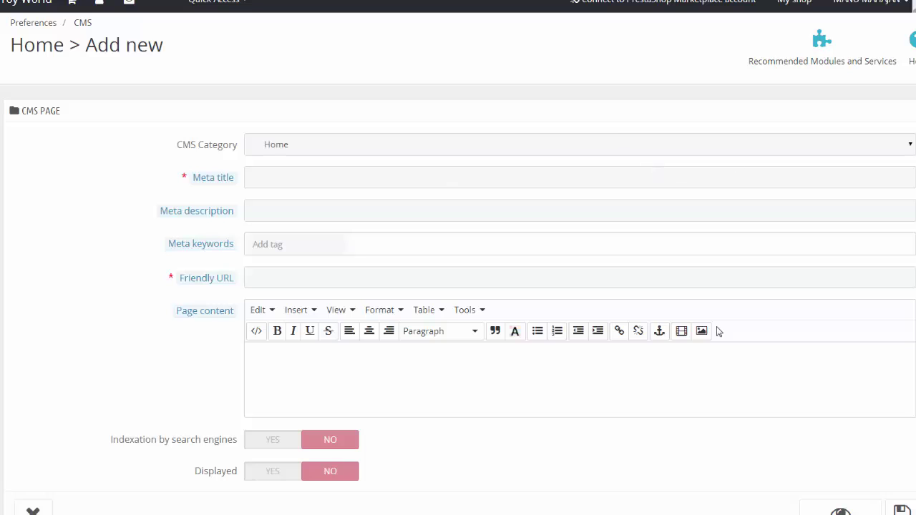
scroll(458, 286, "down", 1)
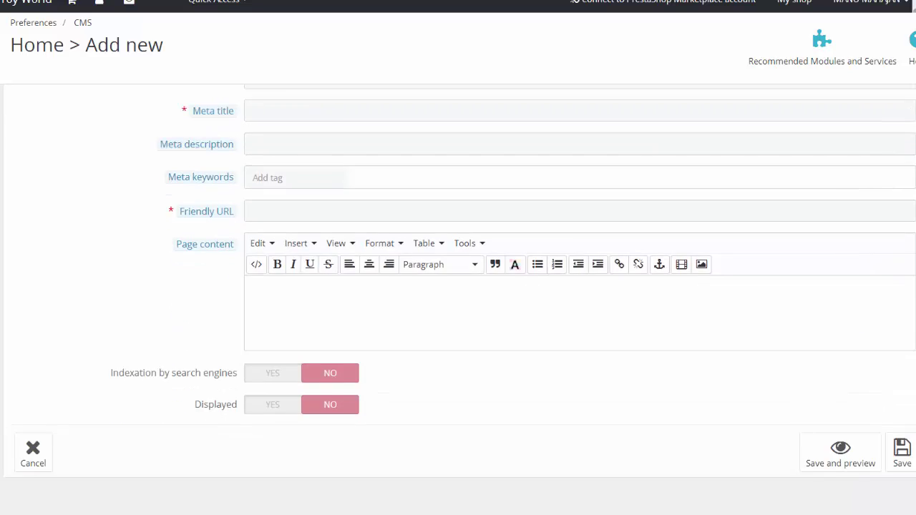
scroll(458, 286, "up", 1)
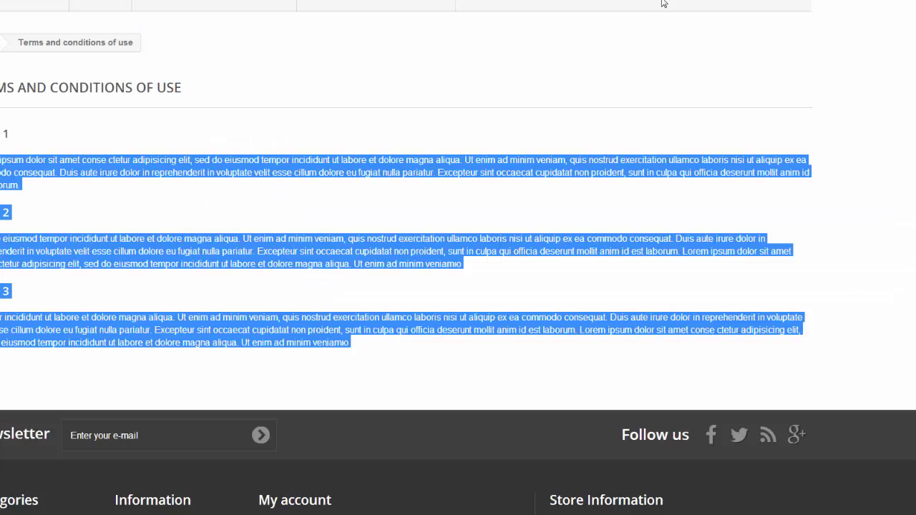
Scroll through the storefront's Terms and conditions of use page, reviewing its three rules.
scroll(457, 258, "down", 2)
scroll(389, 360, "down", 2)
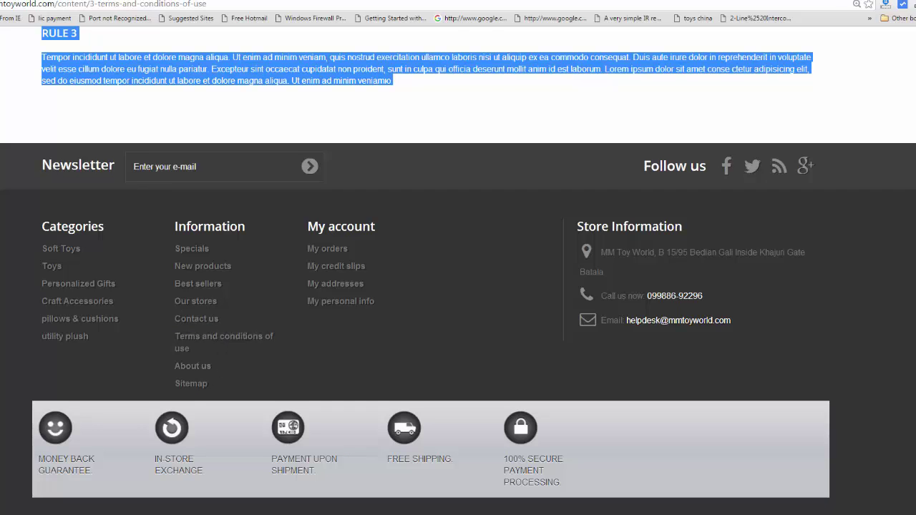
scroll(216, 379, "up", 1)
scroll(457, 286, "up", 5)
scroll(458, 286, "down", 5)
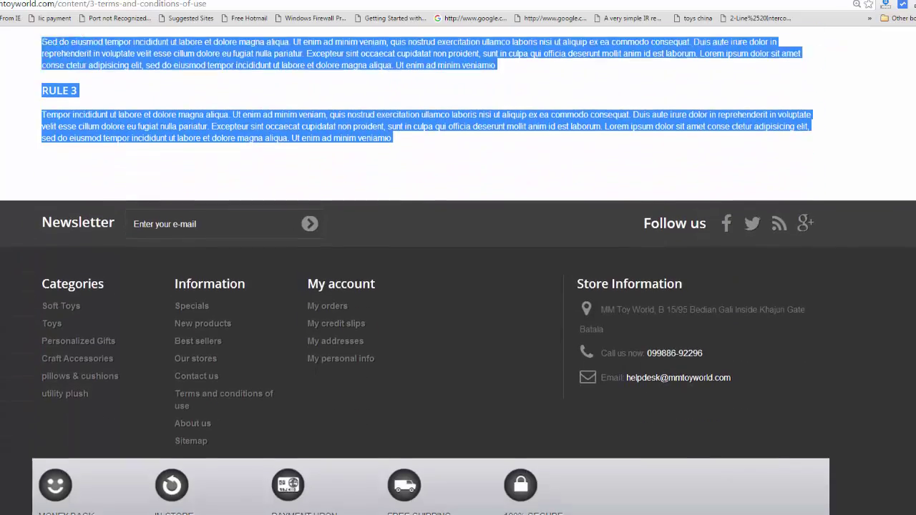
scroll(457, 286, "down", 1)
scroll(458, 286, "down", 1)
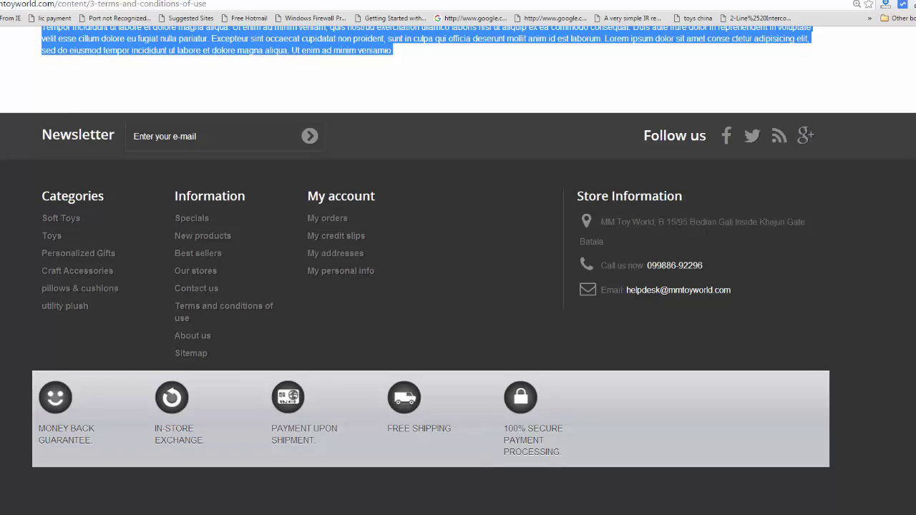
scroll(458, 287, "up", 2)
scroll(458, 286, "up", 2)
scroll(458, 286, "up", 1)
scroll(457, 286, "down", 1)
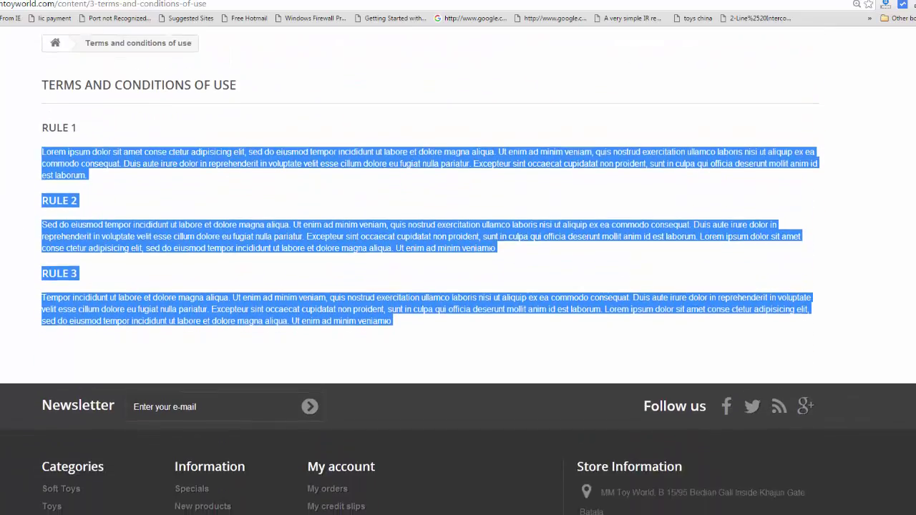